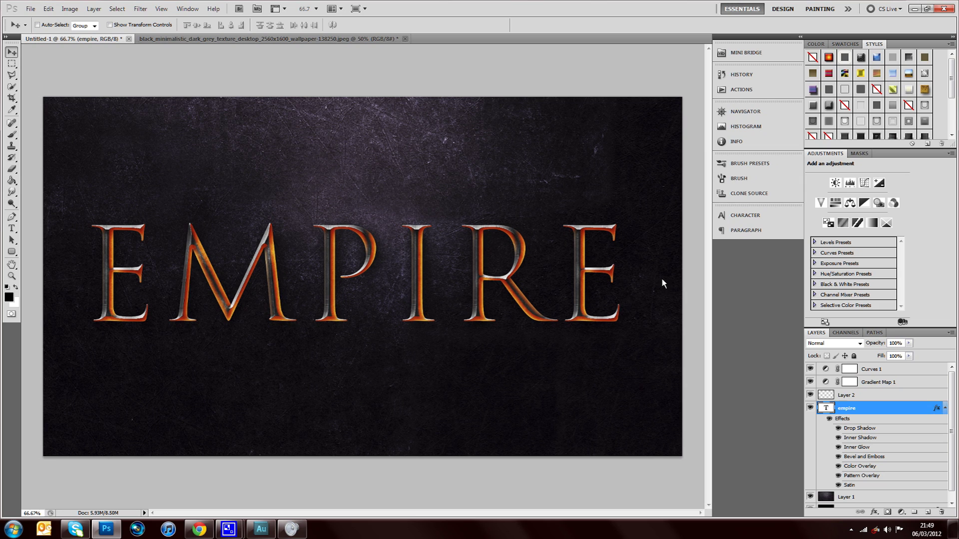
- Hide the Curves 1, Gradient Map 1 and EMPIRE text layers
left_click(810, 369)
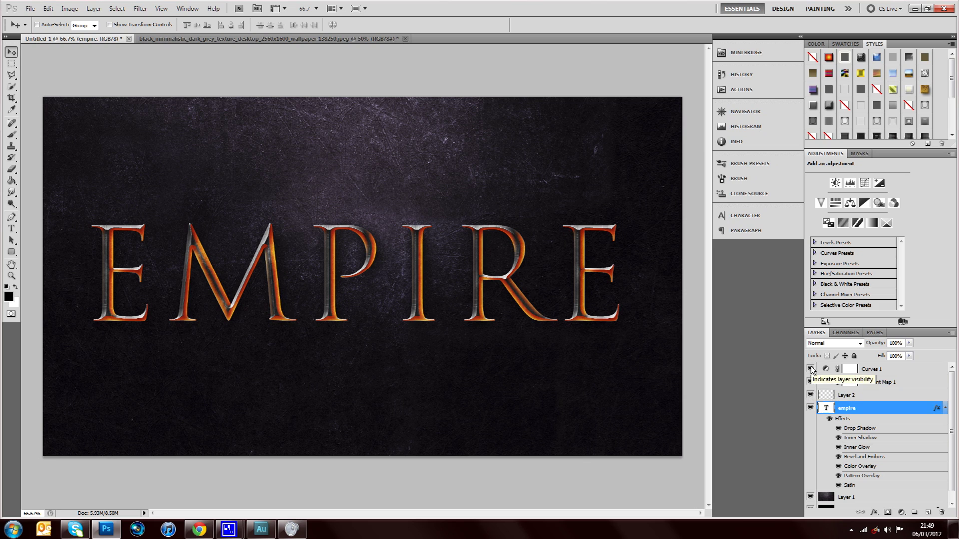
left_click(810, 382)
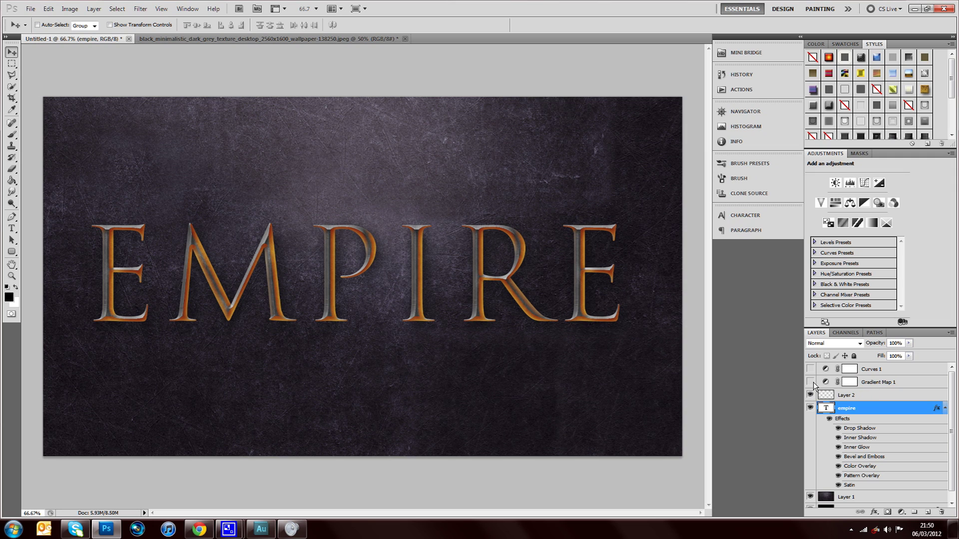
left_click(812, 409)
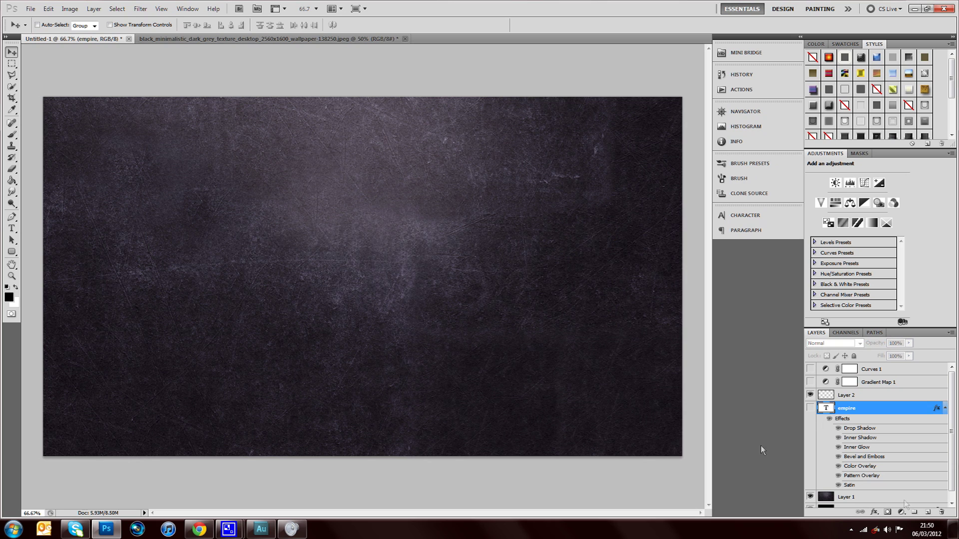
- Type the word ROMAN, move it to the canvas centre, and open its Layer Style
left_click(12, 228)
left_click(119, 250)
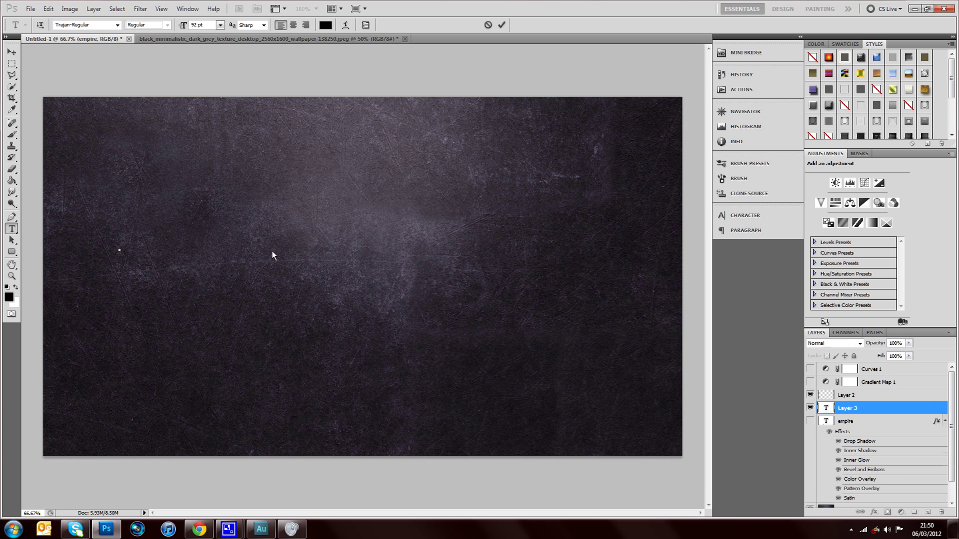
type("ROMAN")
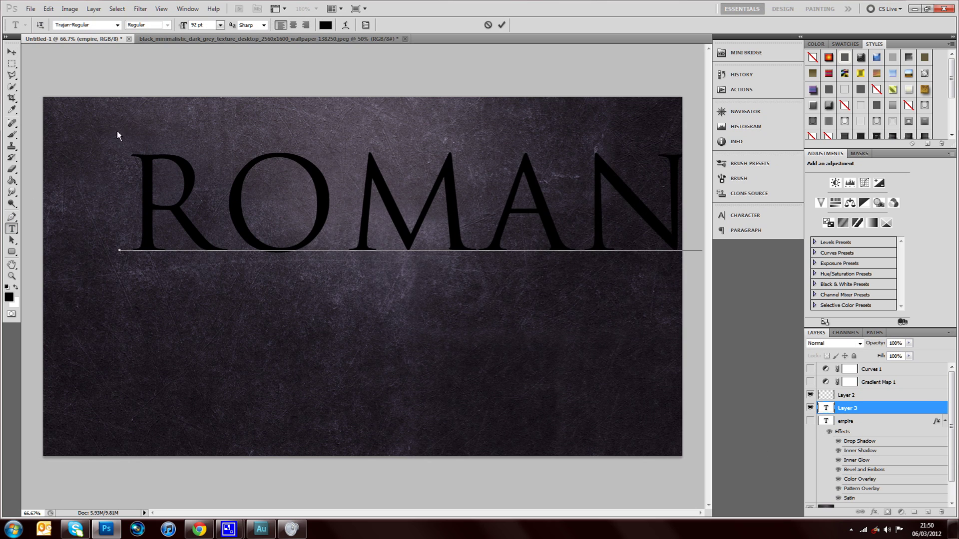
left_click(12, 52)
left_click_drag(373, 238, 323, 303)
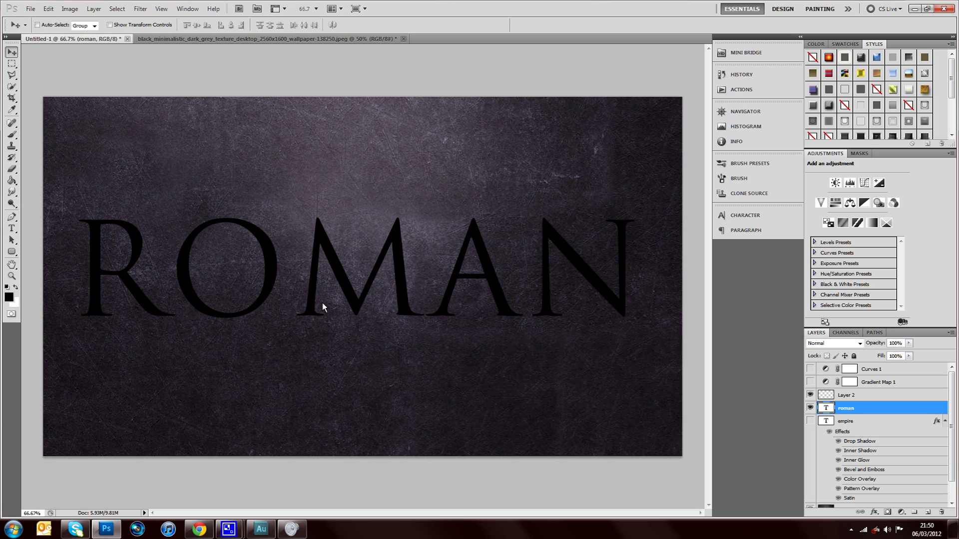
double_click(872, 409)
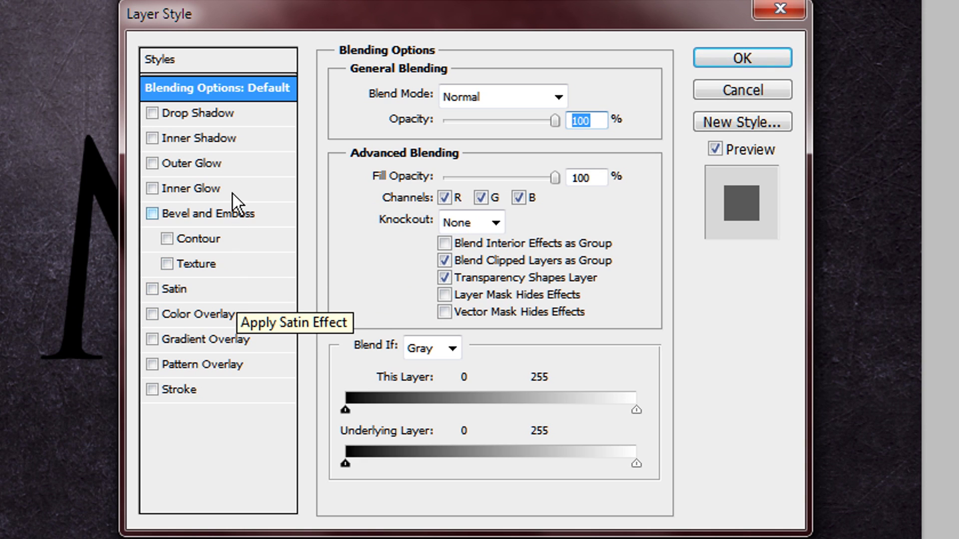
- Enable Drop Shadow with 18 px distance and 42 px size, and switch on Inner Shadow
left_click(152, 113)
left_click(164, 112)
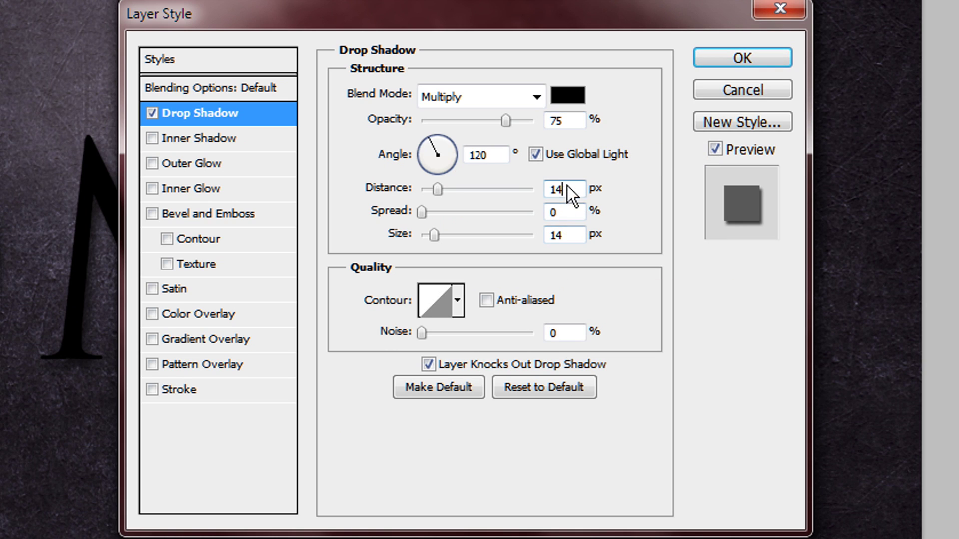
key("Up")
key("Up")
key("Up")
key("Up")
left_click(559, 238)
key("BackSpace")
key("Delete")
type("44")
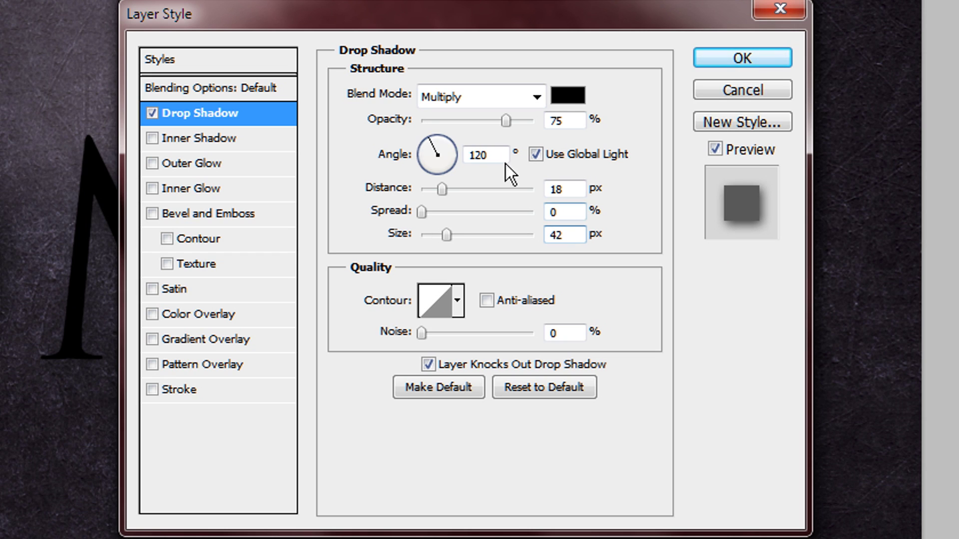
left_click(194, 136)
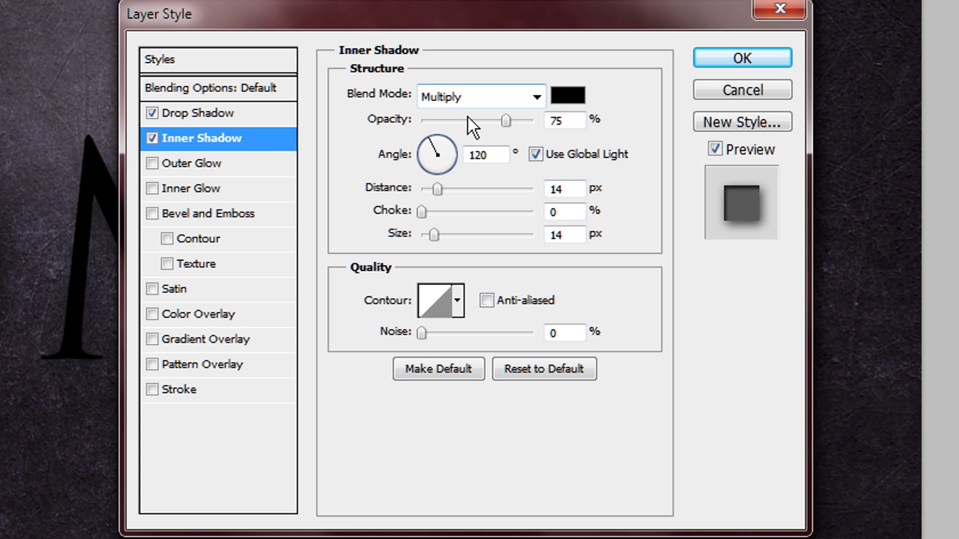
- Set the inner shadow to Darken, 70% opacity, 30 px distance and 39 px size
left_click(511, 103)
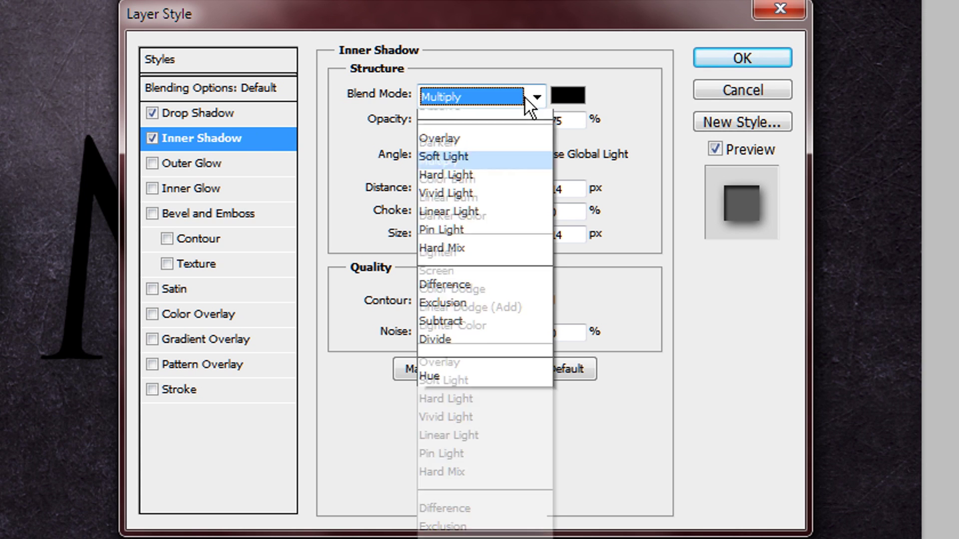
left_click(460, 171)
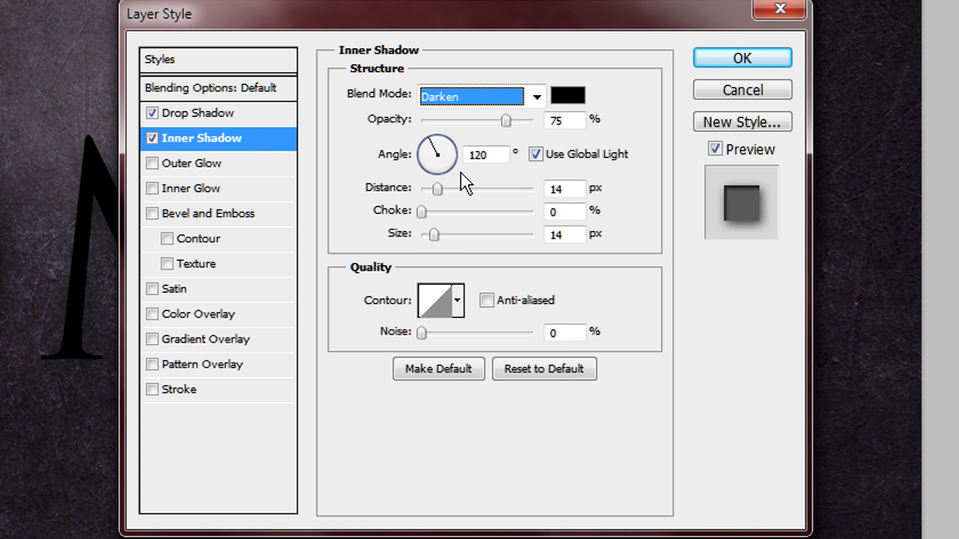
double_click(582, 119)
type("70")
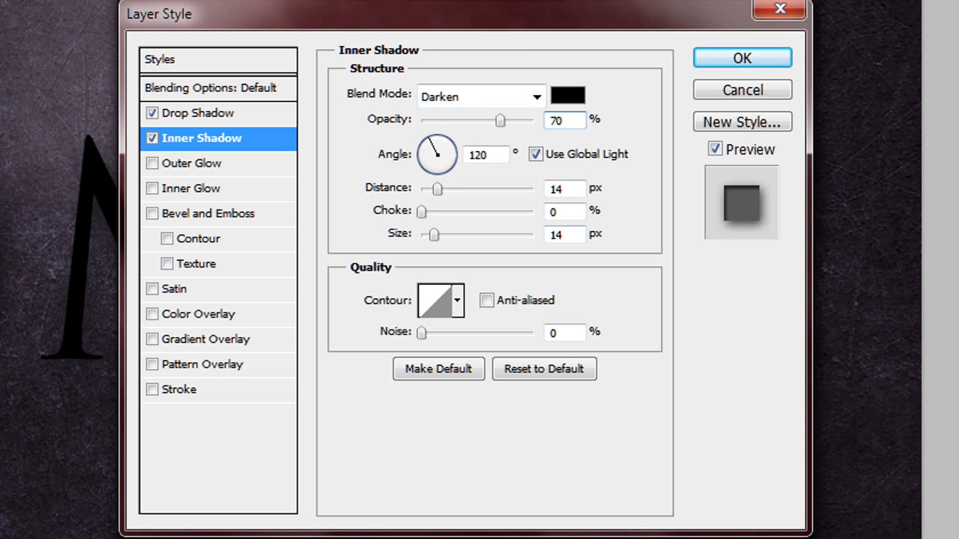
double_click(569, 189)
type("30")
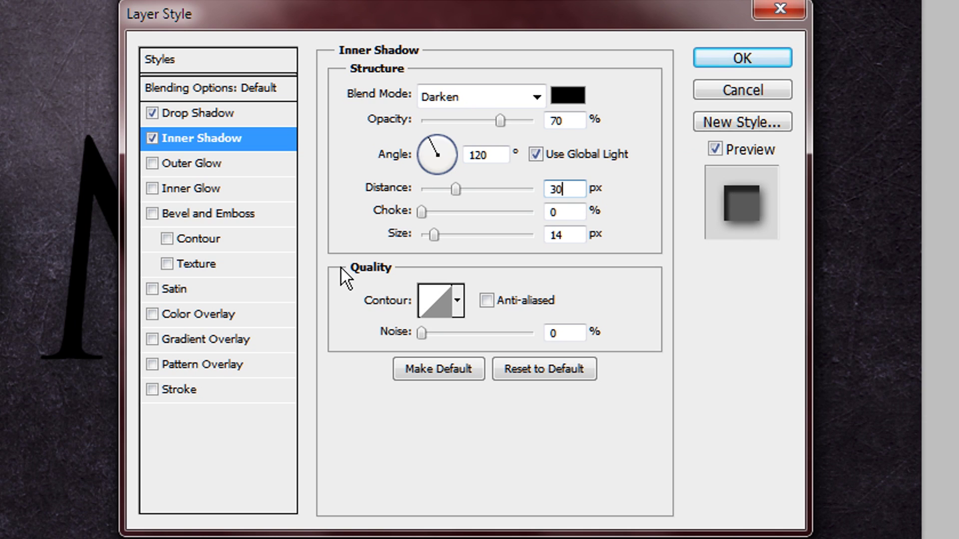
left_click(575, 236)
key("BackSpace")
key("BackSpace")
type("3")
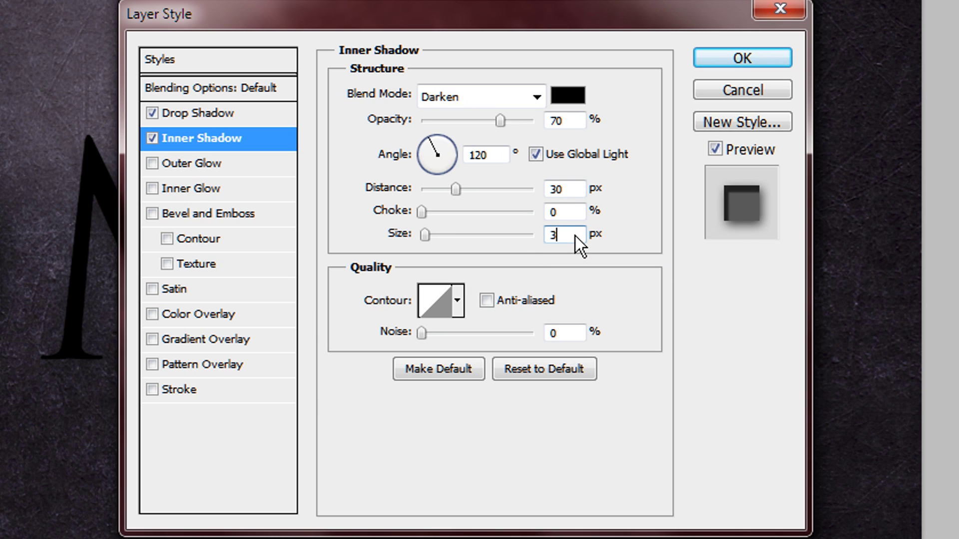
type("9")
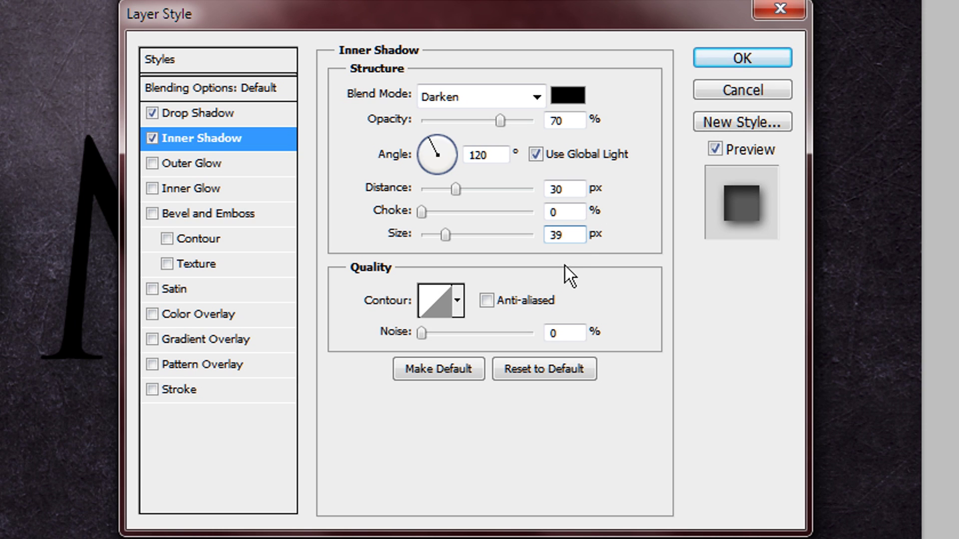
- Try and discard Outer Glow, then enable Inner Glow and Bevel and Emboss
left_click(153, 165)
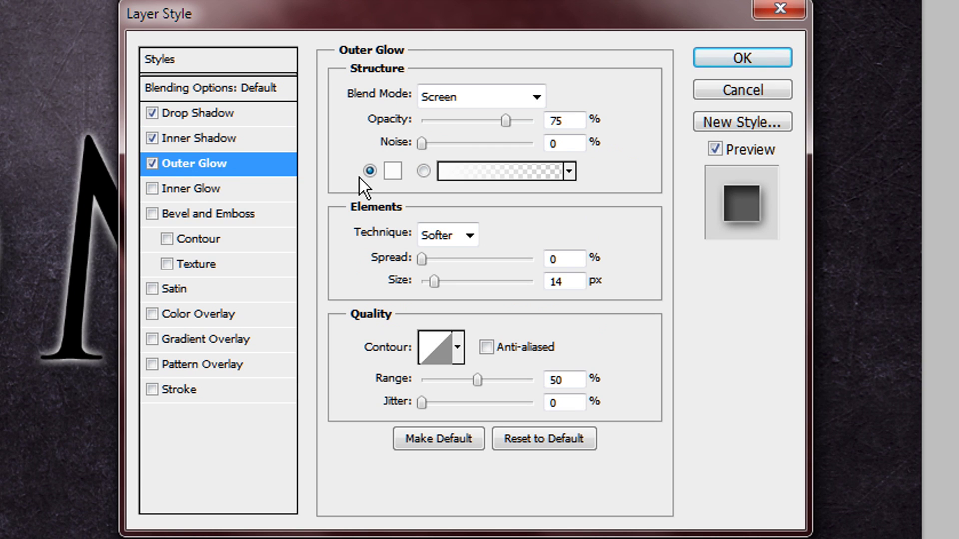
left_click(152, 164)
left_click(184, 194)
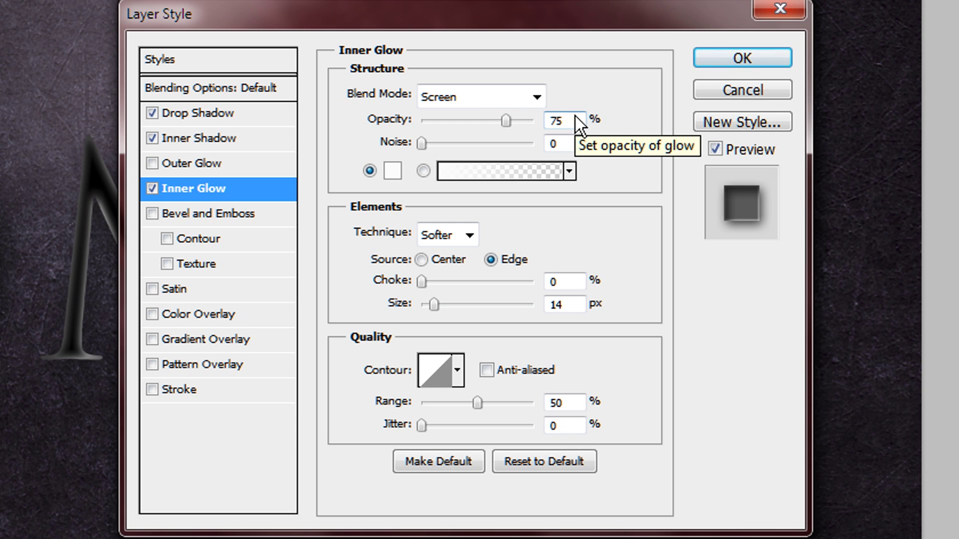
left_click(152, 214)
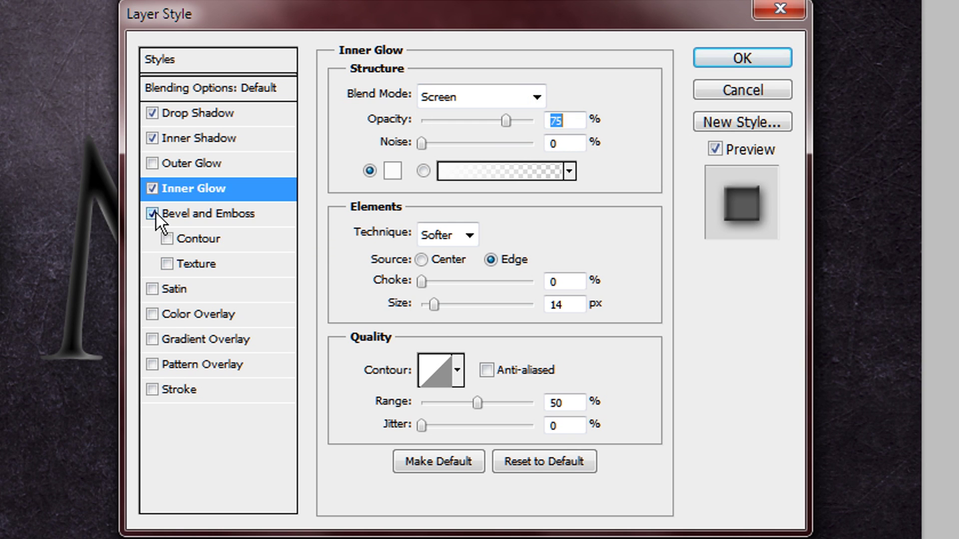
left_click(214, 212)
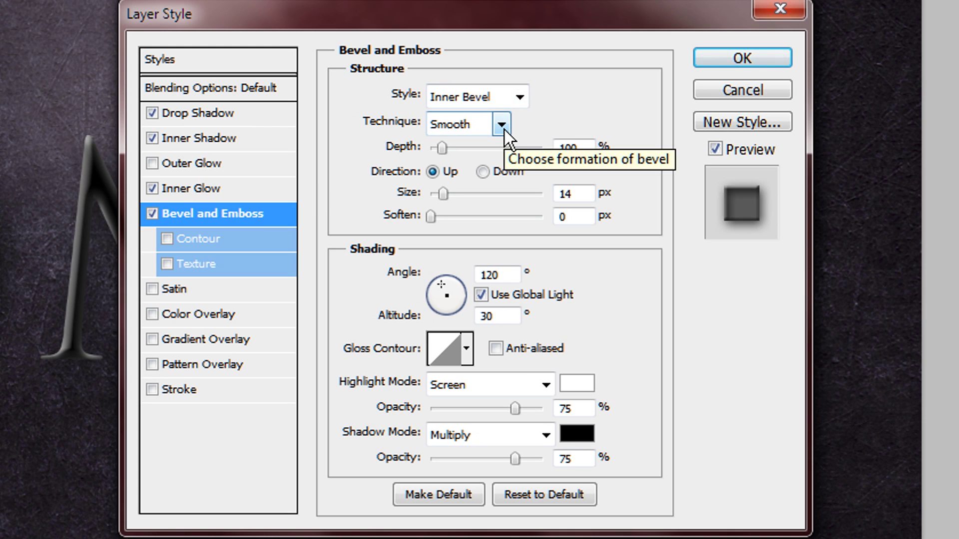
- Make the bevel Chisel Hard with 1000% depth, 122 px size and soften 1
left_click(501, 125)
left_click(493, 165)
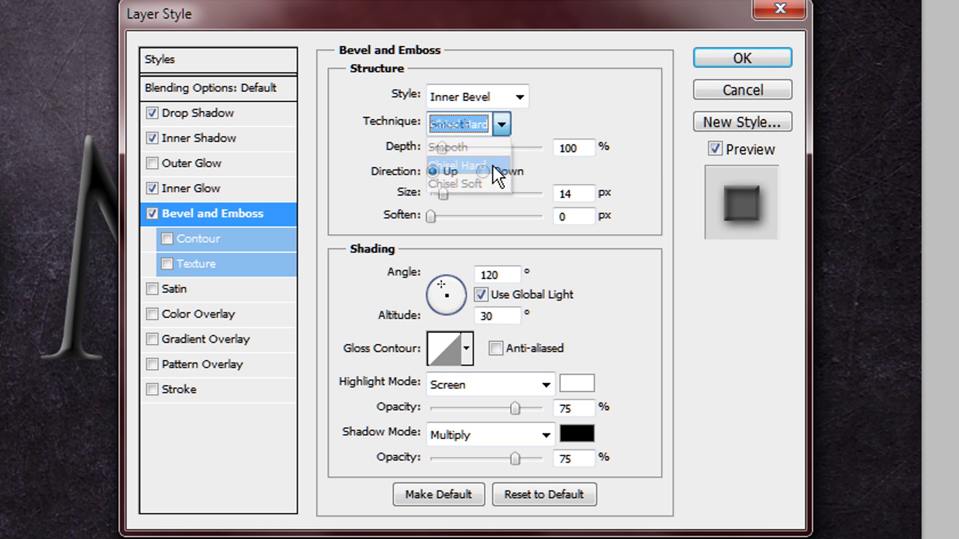
left_click(586, 150)
type("0")
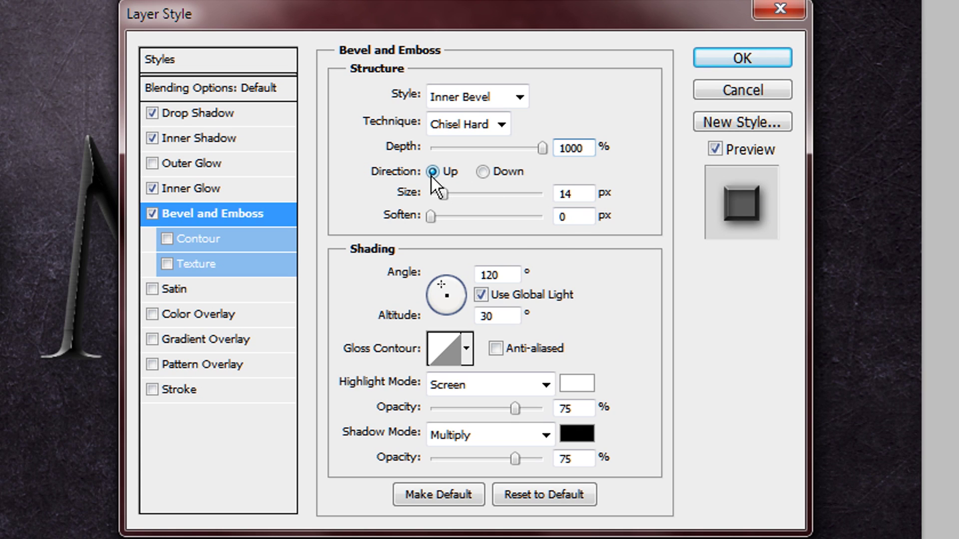
double_click(580, 192)
type("122")
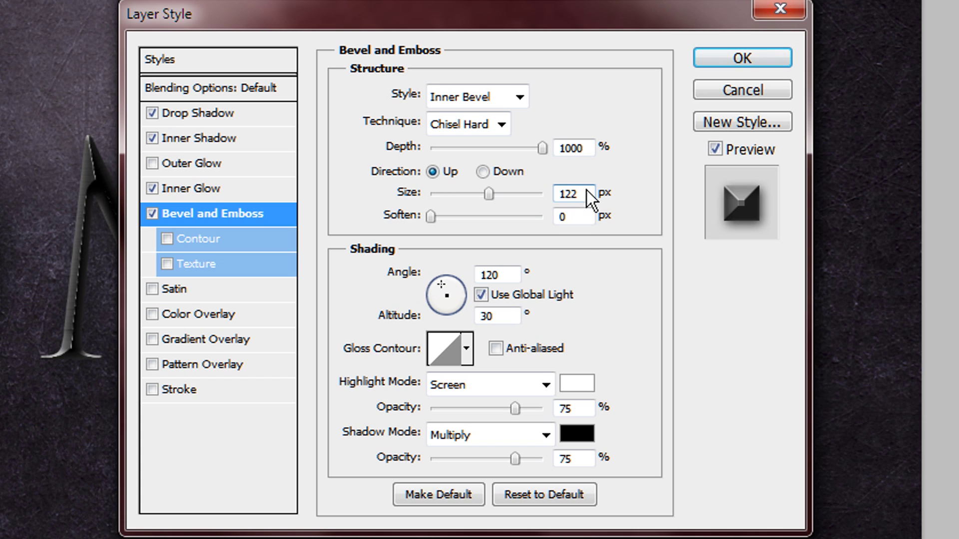
double_click(587, 218)
type("1")
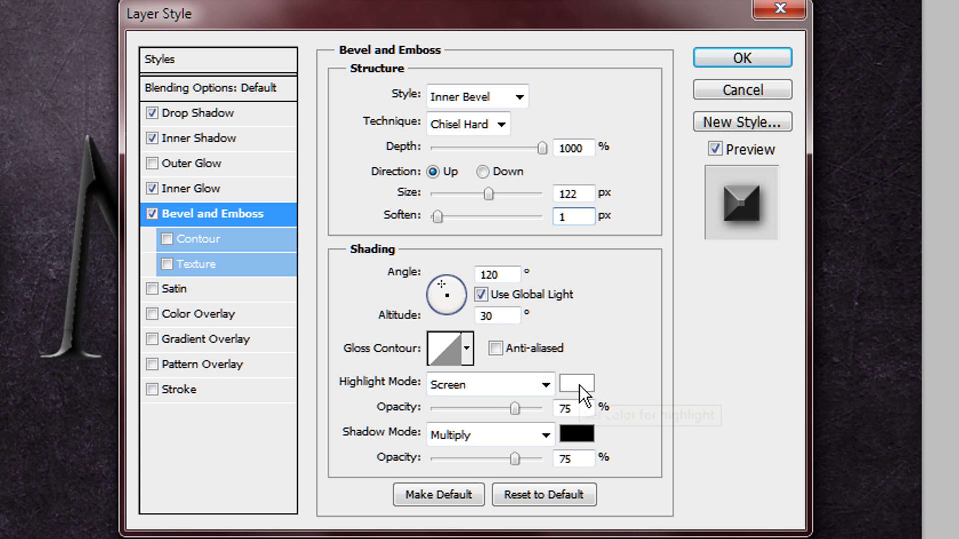
- Set highlight opacity to 71% and the bevel shadow to orange Hard Light at 70%
left_click(581, 406)
key("BackSpace")
type("1")
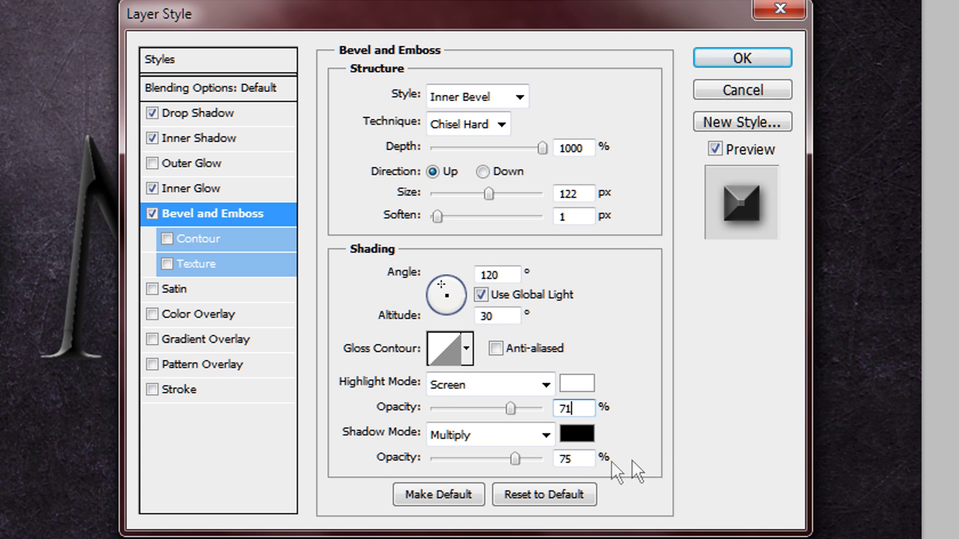
left_click(467, 433)
left_click(460, 151)
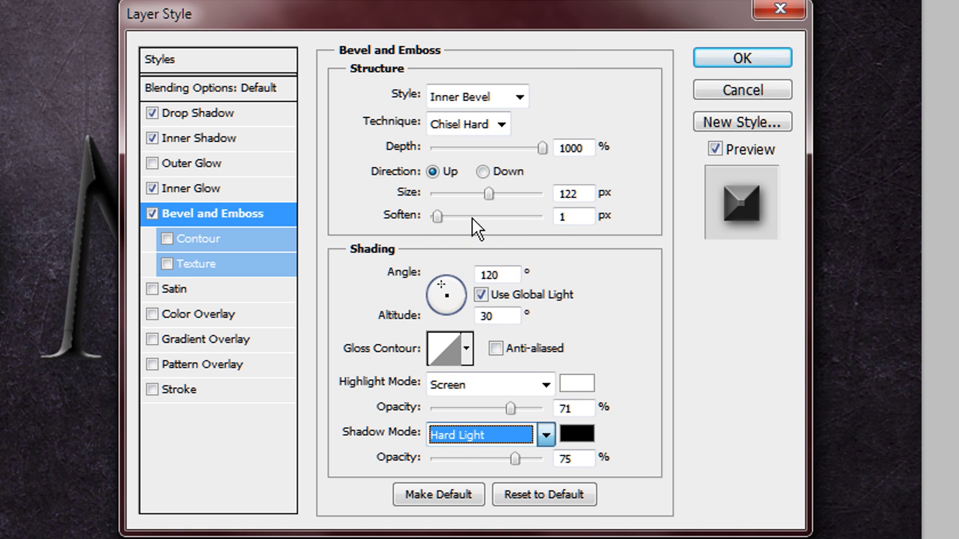
left_click(577, 433)
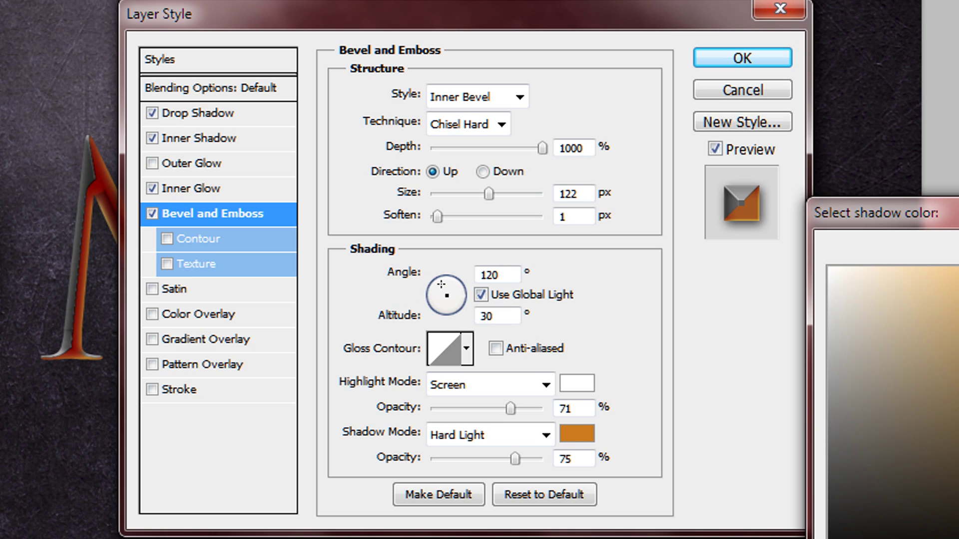
key("Return")
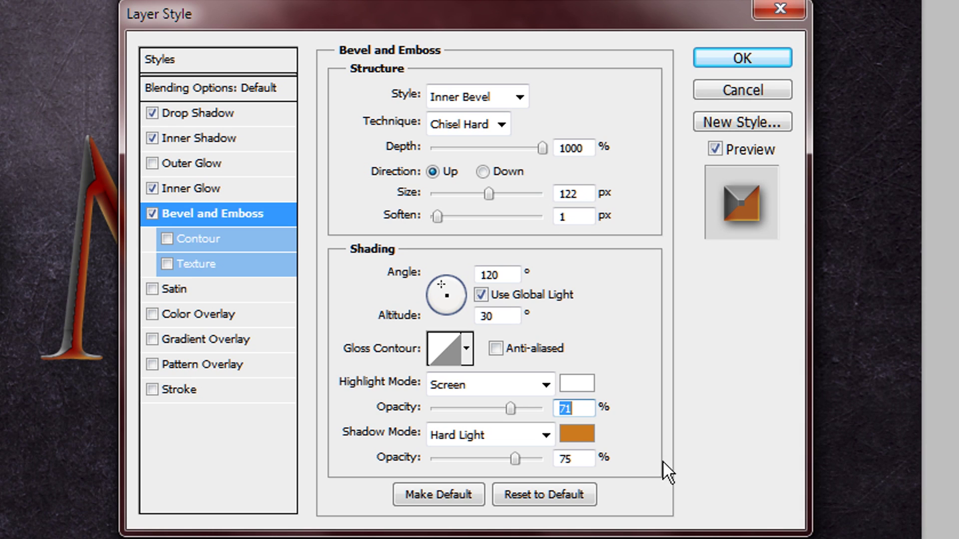
double_click(575, 460)
type("70")
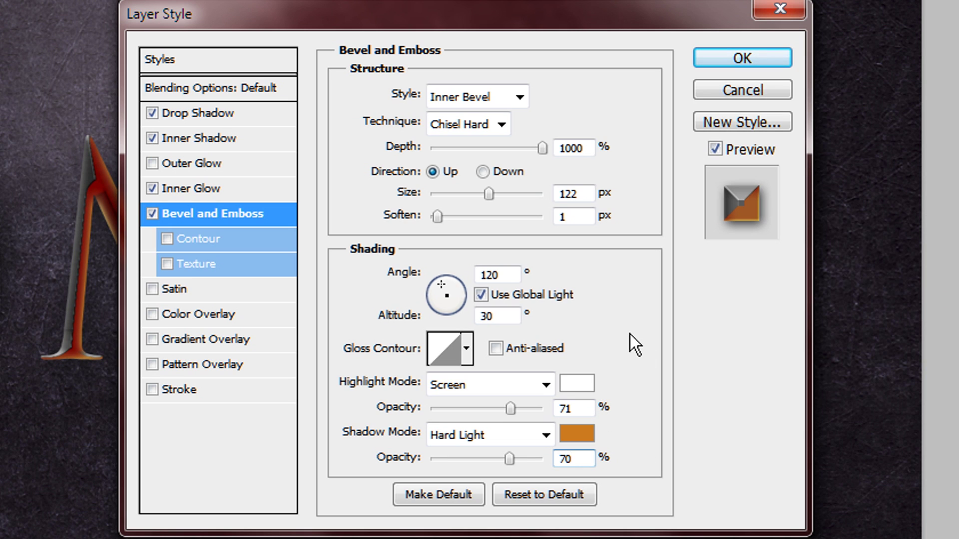
key("Return")
- Add a white Color Overlay using the Multiply blend mode
left_click(152, 314)
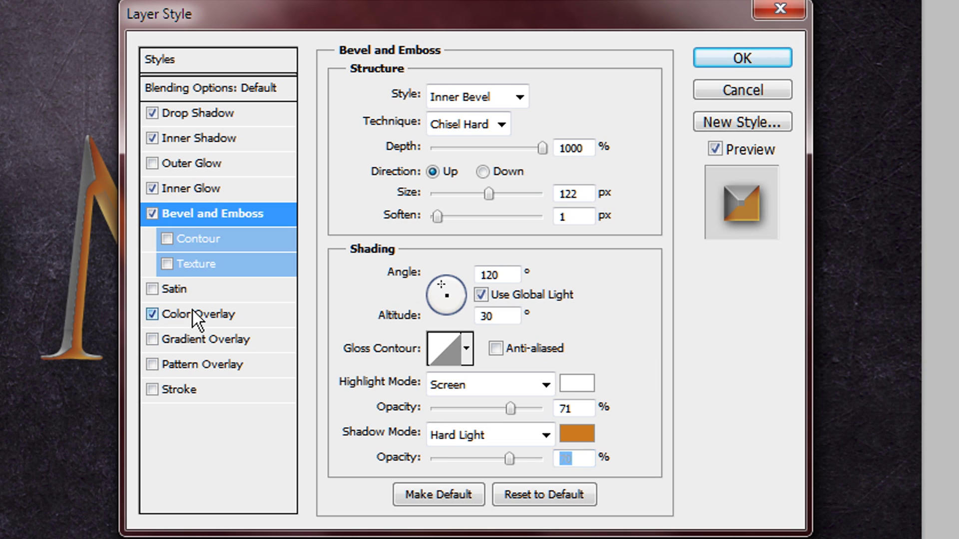
left_click(193, 314)
left_click(554, 95)
left_click_drag(834, 357, 805, 248)
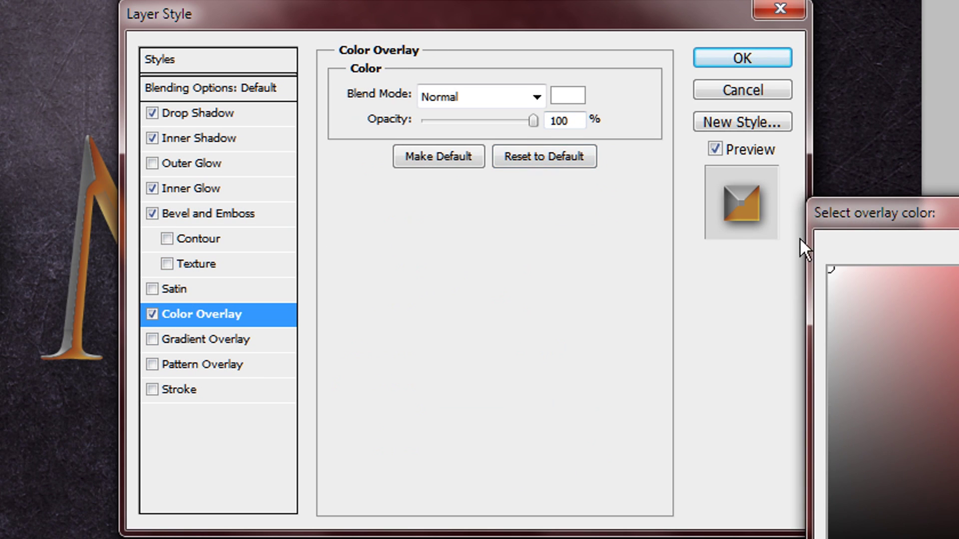
key("Return")
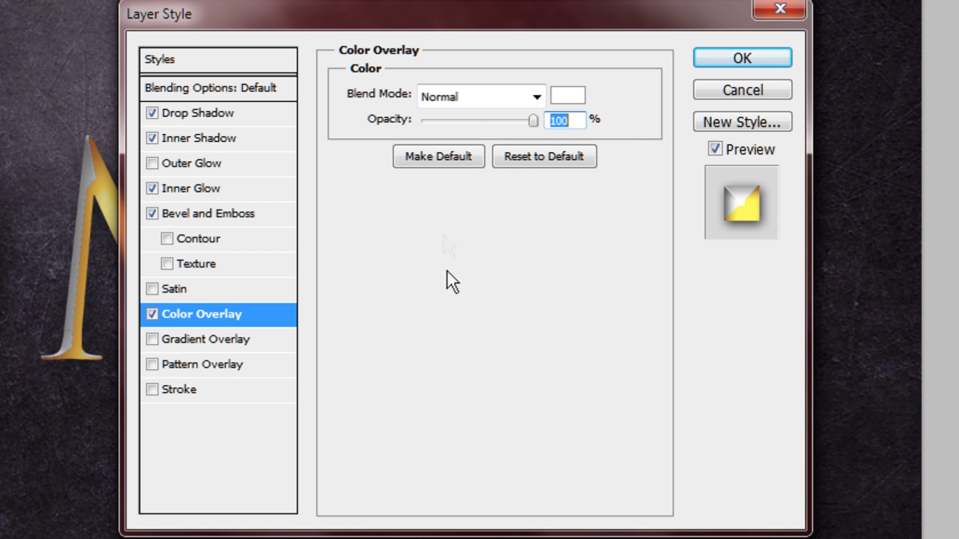
left_click(473, 106)
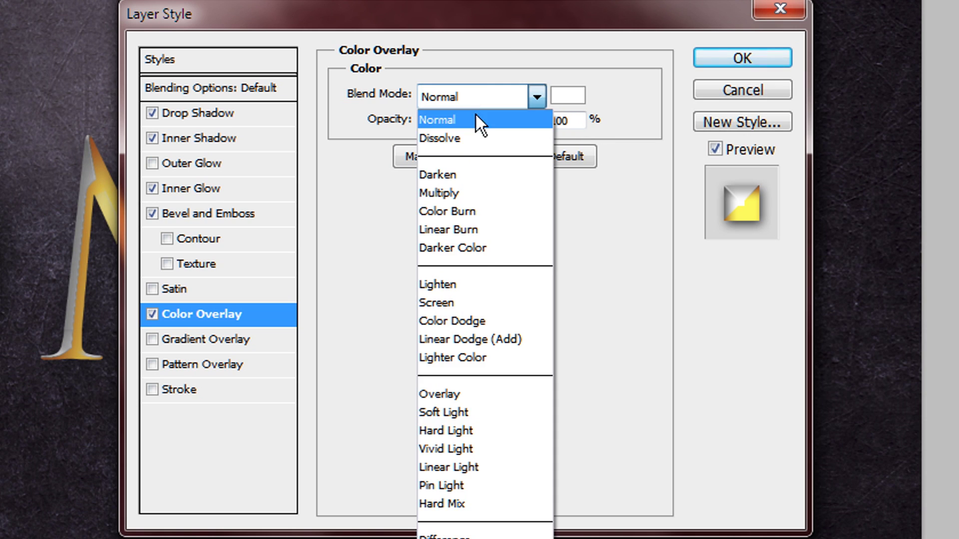
left_click(457, 195)
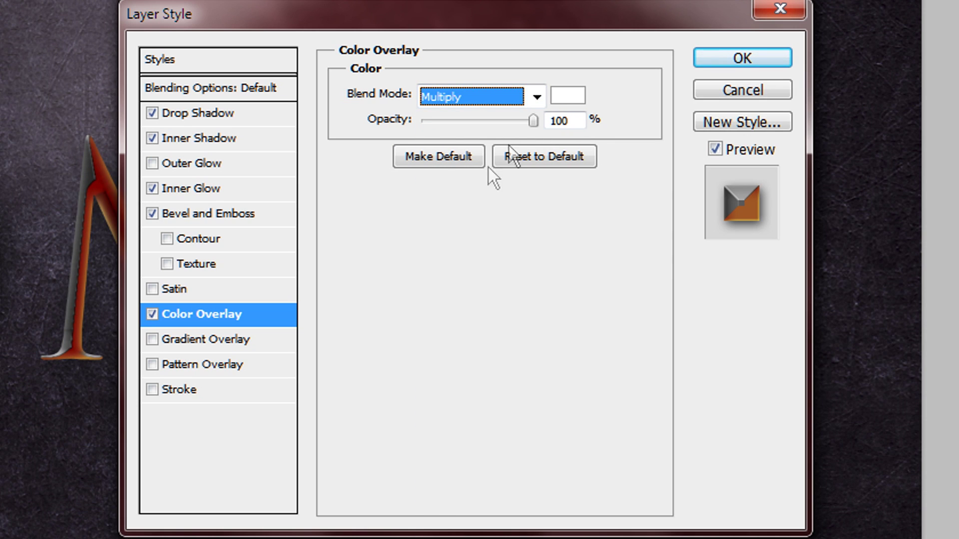
- Enable the Satin and Pattern Overlay effects
left_click(158, 291)
left_click(184, 289)
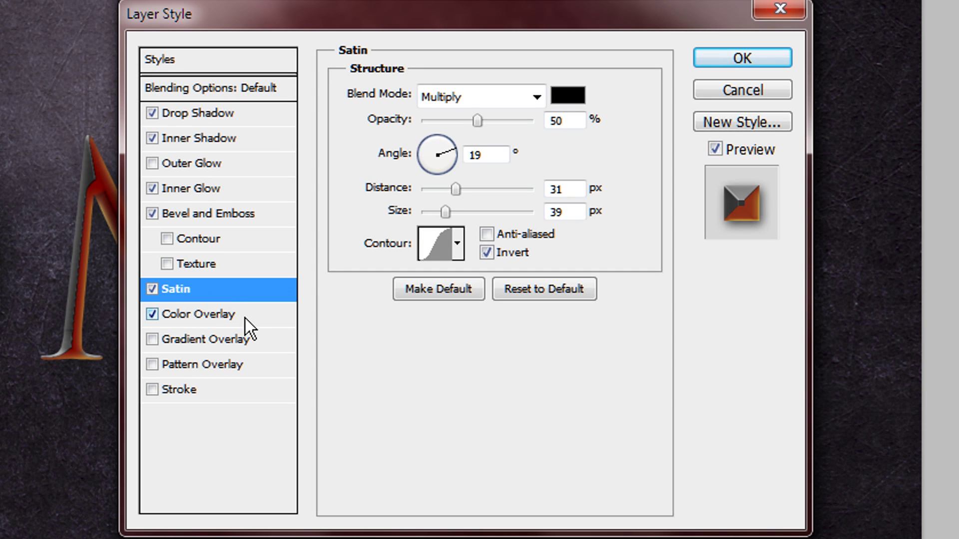
left_click(158, 365)
- Append the Artist Surfaces patterns and choose the grey mottled texture for Pattern Overlay
left_click(190, 365)
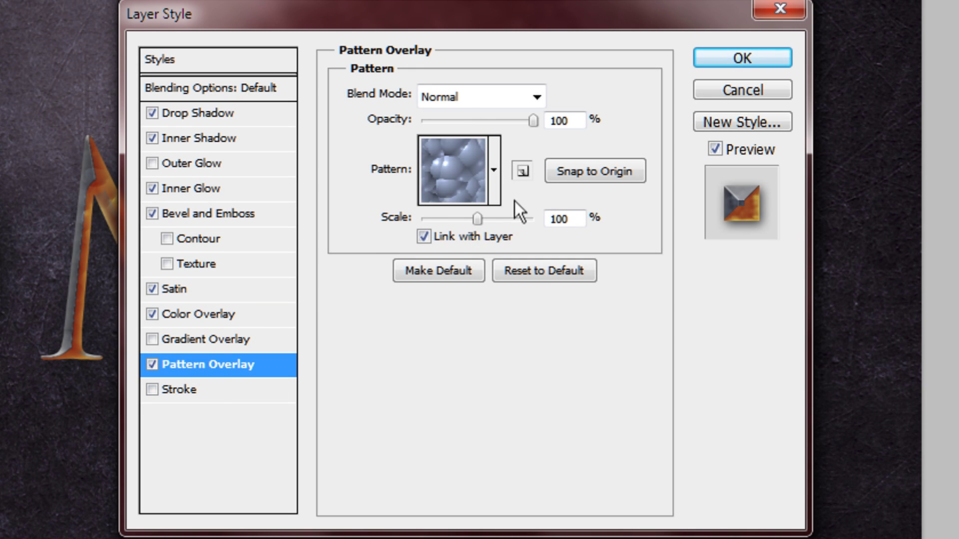
left_click(494, 195)
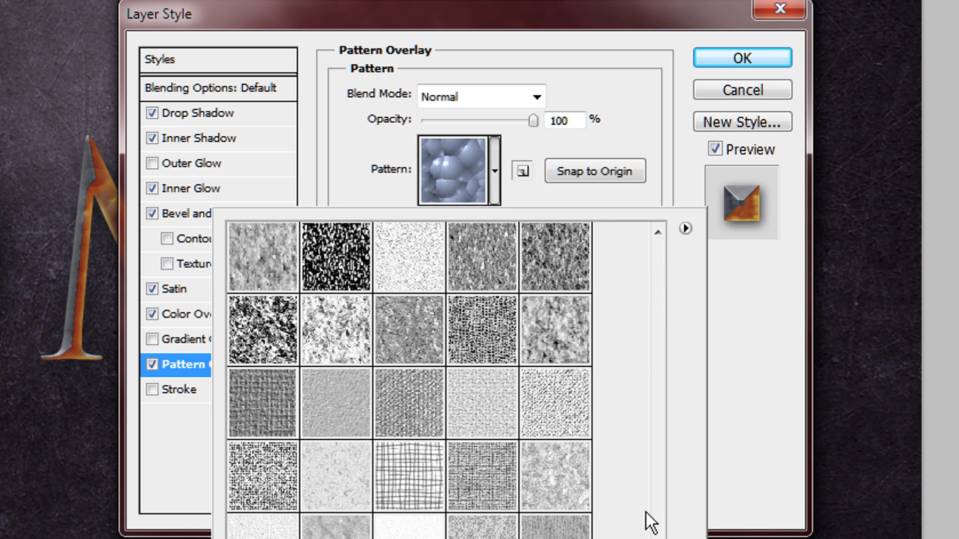
left_click(686, 229)
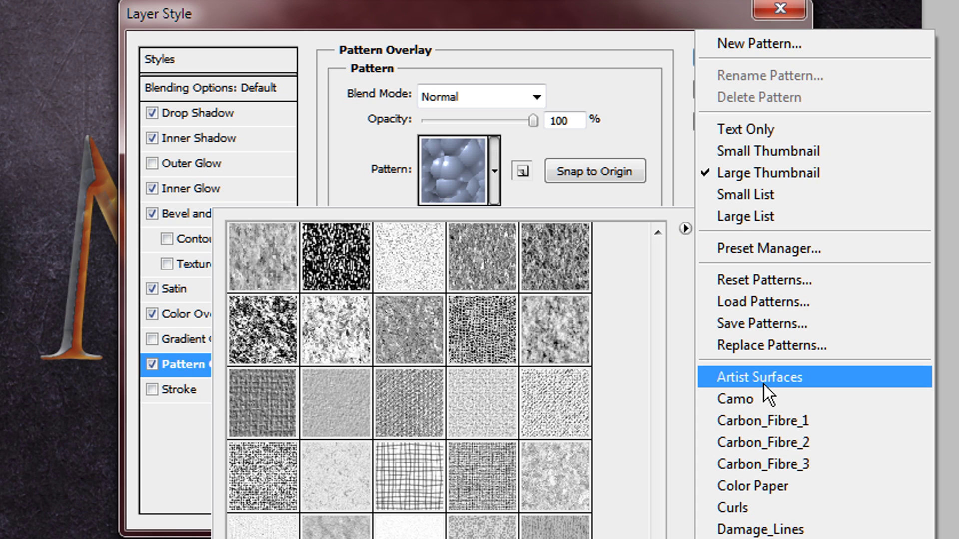
left_click(763, 381)
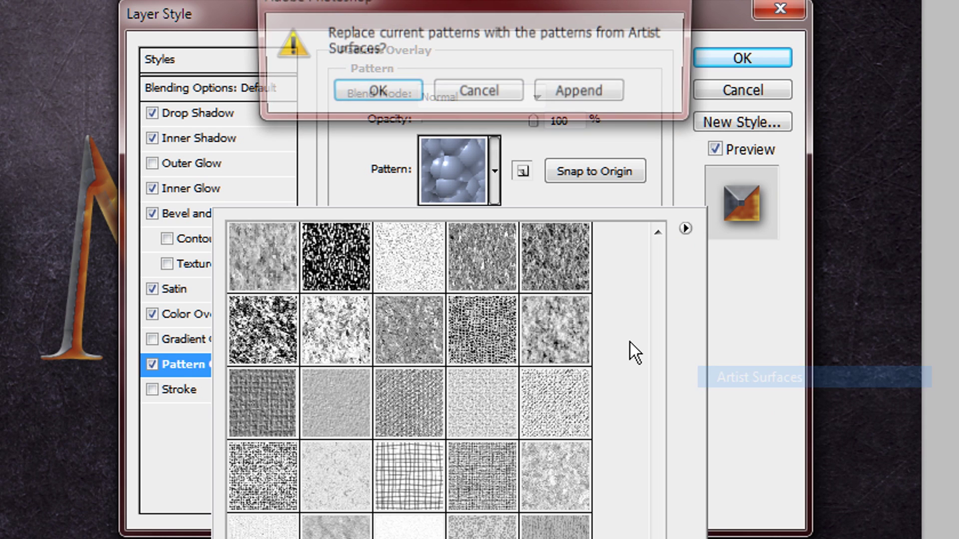
left_click(582, 90)
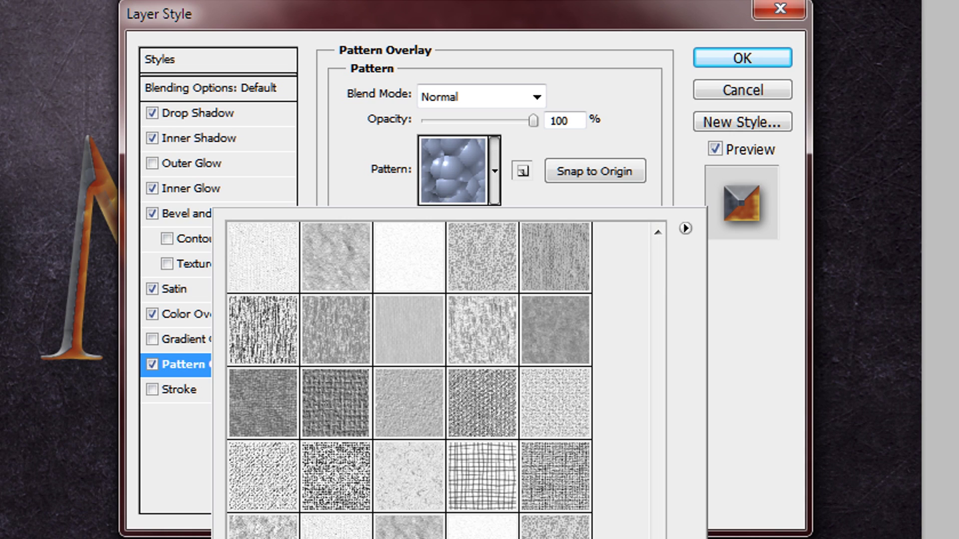
left_click(555, 330)
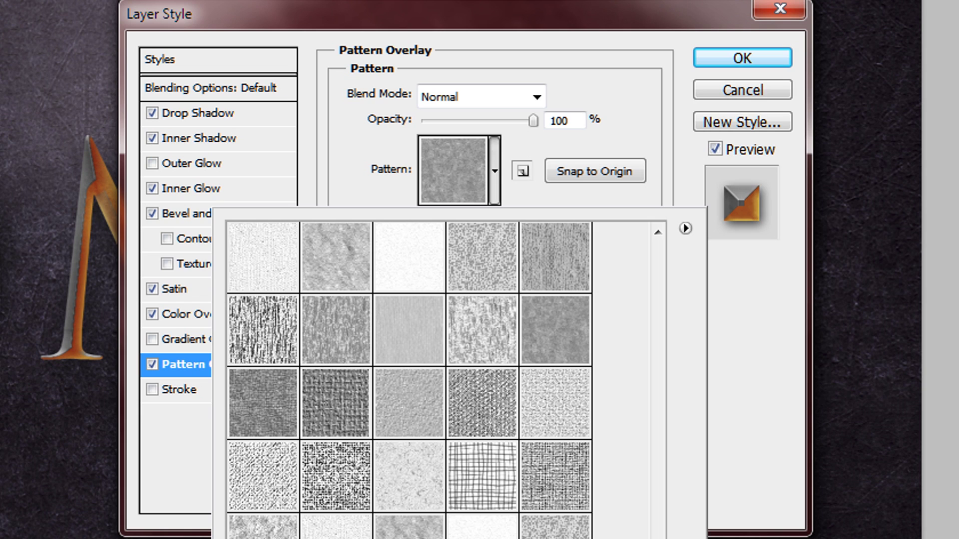
left_click(348, 132)
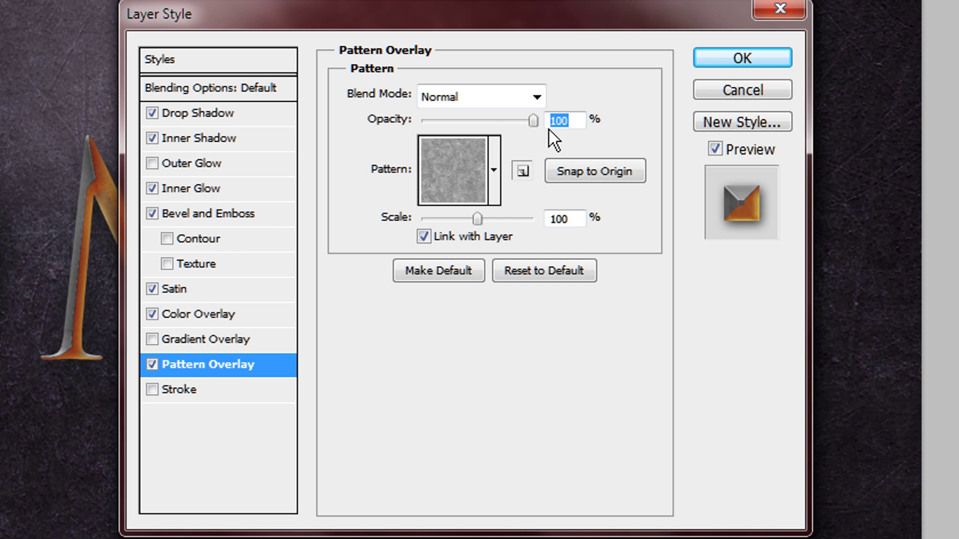
- Adjust the pattern overlay opacity and set its scale to 70%
left_click_drag(539, 121, 563, 142)
mouse_move(472, 218)
left_mouse_down()
mouse_move(442, 215)
mouse_move(520, 214)
mouse_move(460, 217)
left_mouse_up()
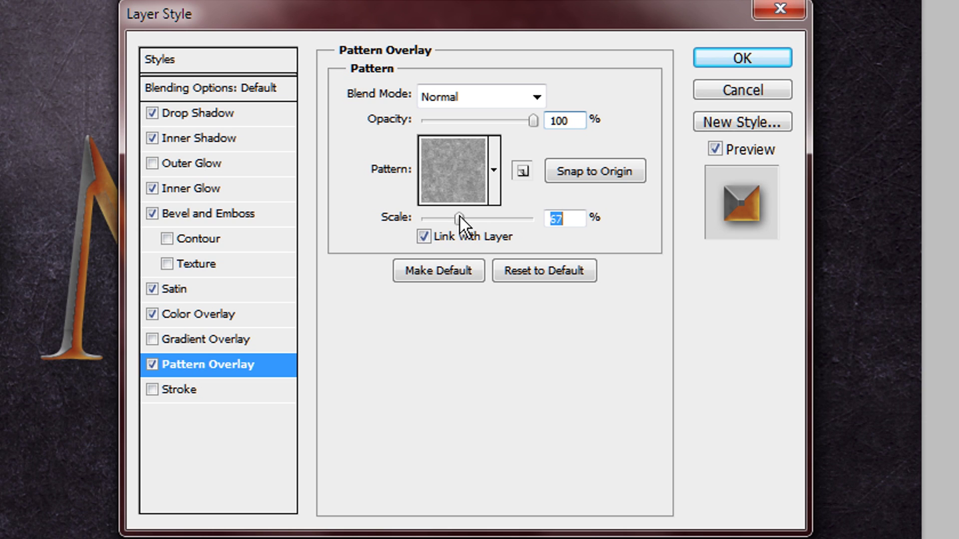
type("70")
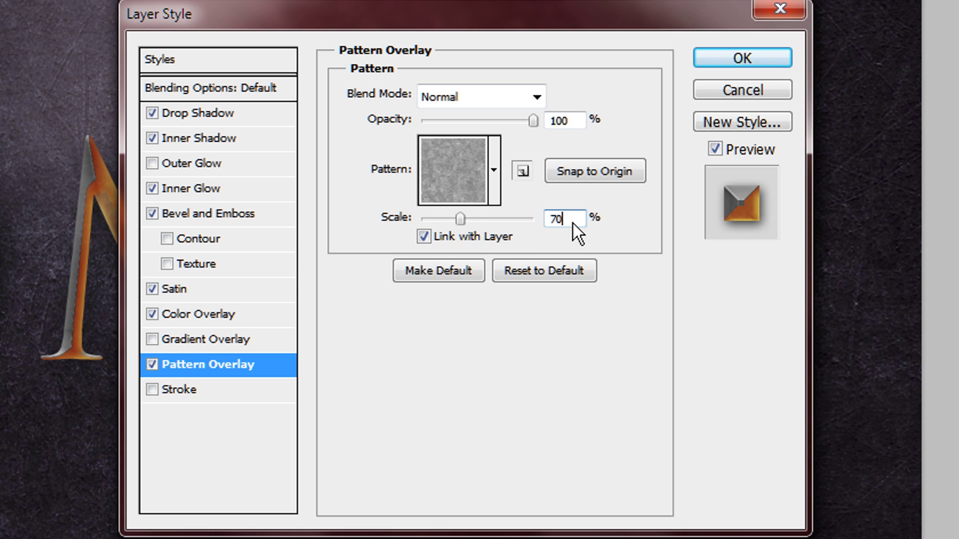
key("Return")
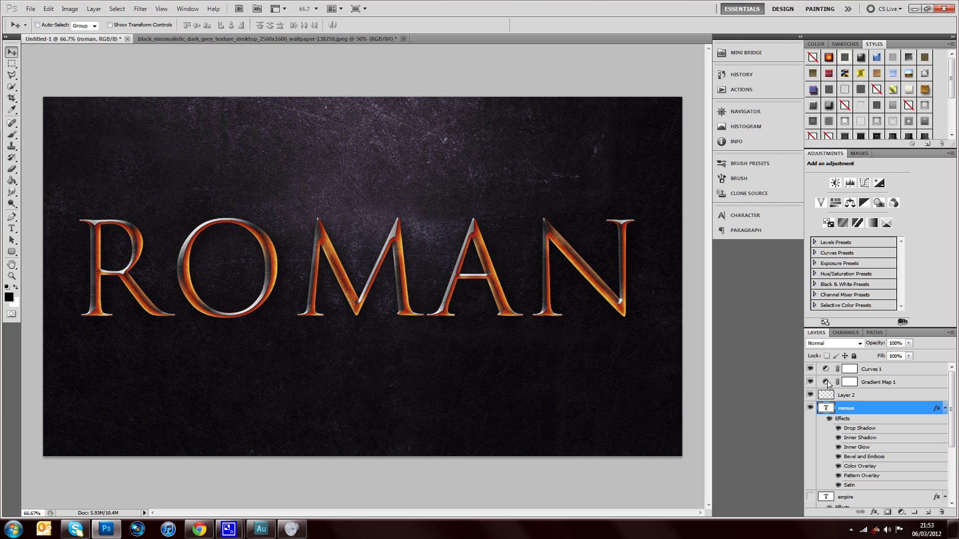
- Delete the Gradient Map 1 and Curves 1 adjustment layers
left_click(894, 383)
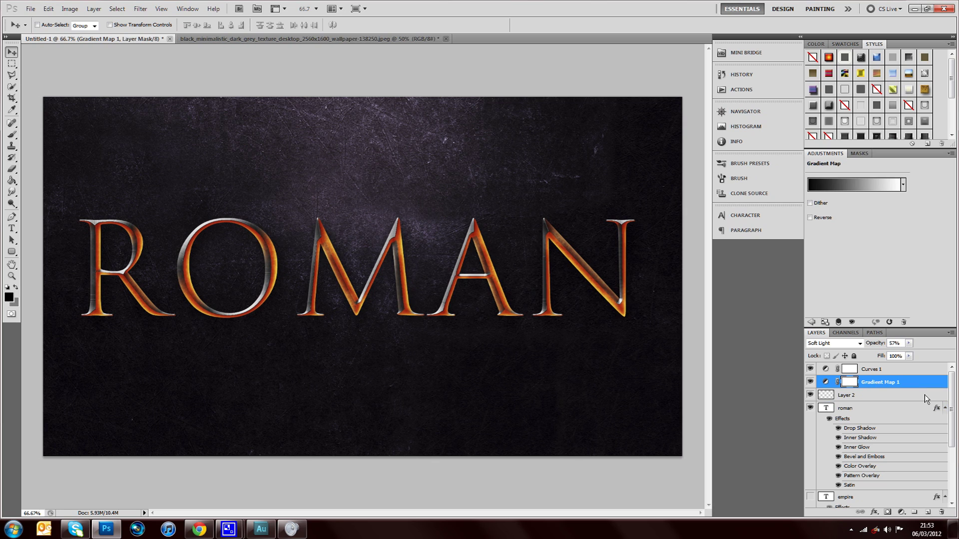
key("Delete")
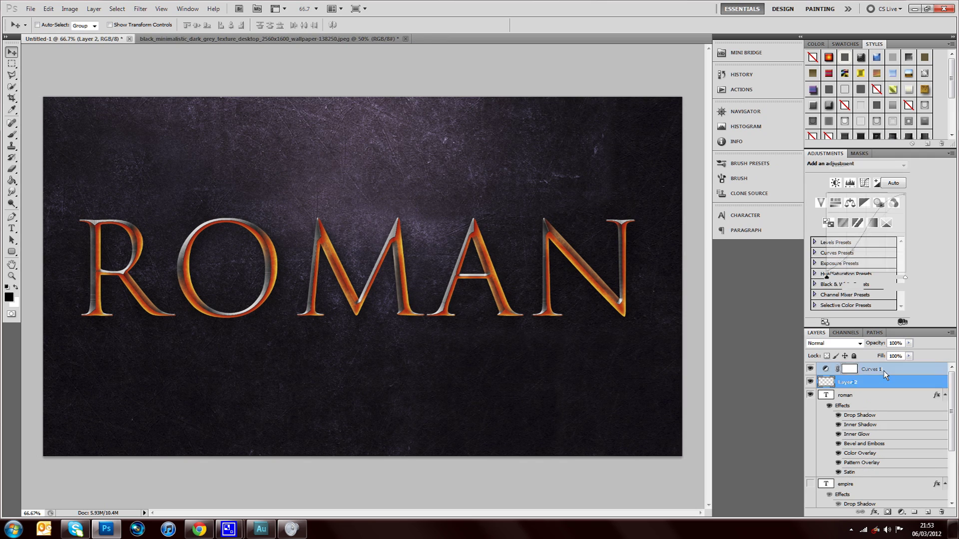
key("Delete")
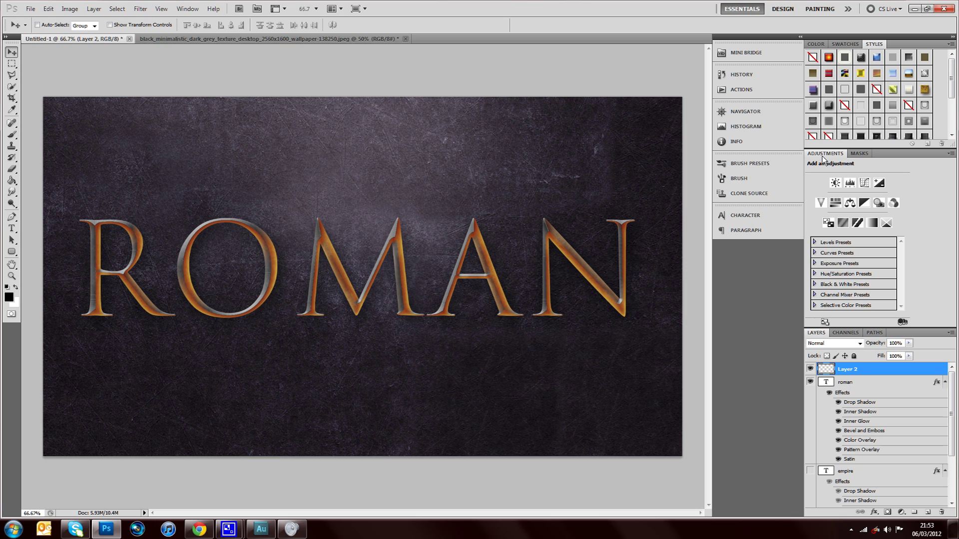
left_click(188, 9)
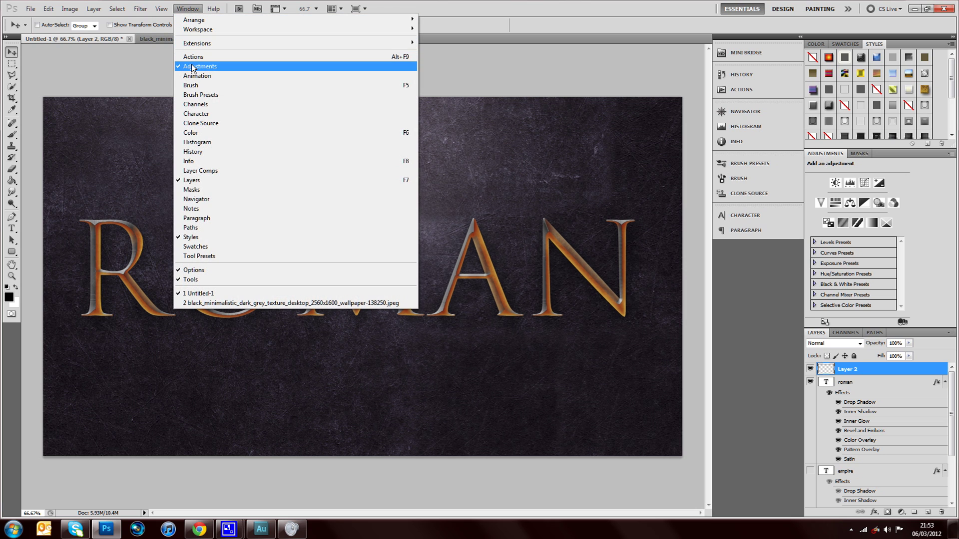
- Add a Curves layer with highlights raised and shadows pulled down in an S-curve
left_click(920, 218)
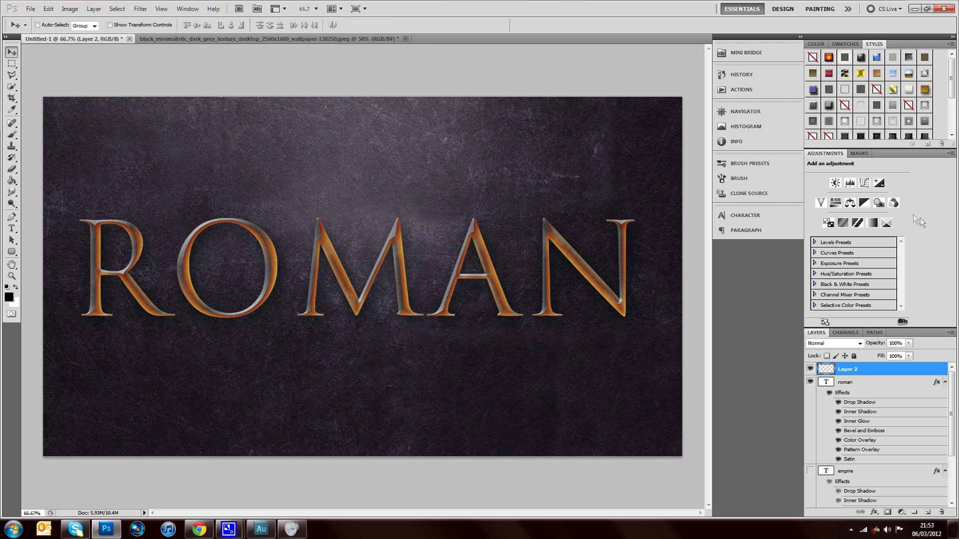
left_click(864, 183)
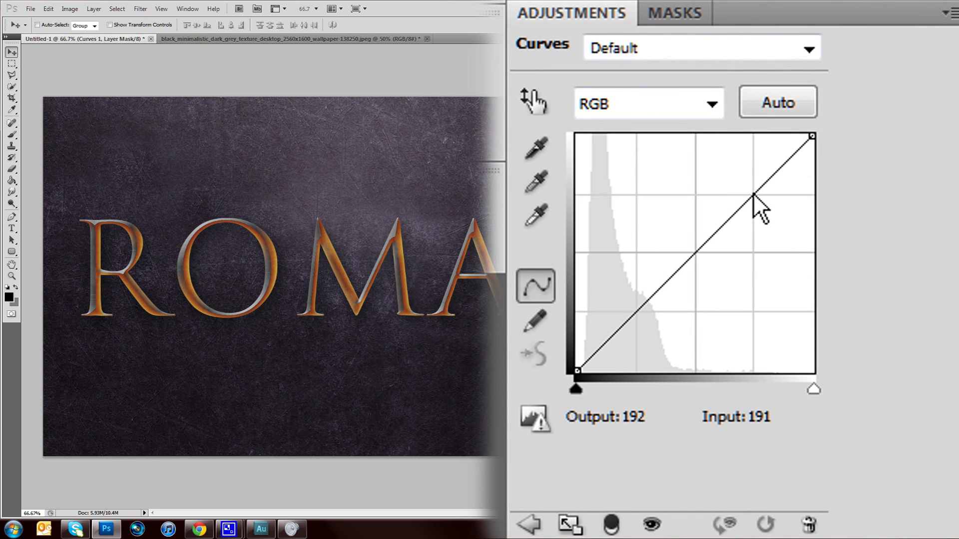
left_click(753, 194)
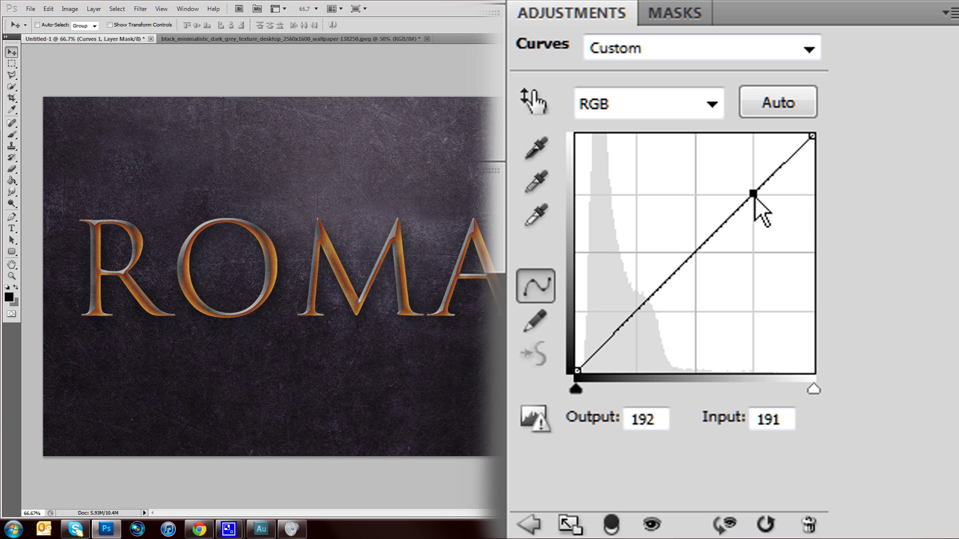
left_click_drag(754, 196, 744, 184)
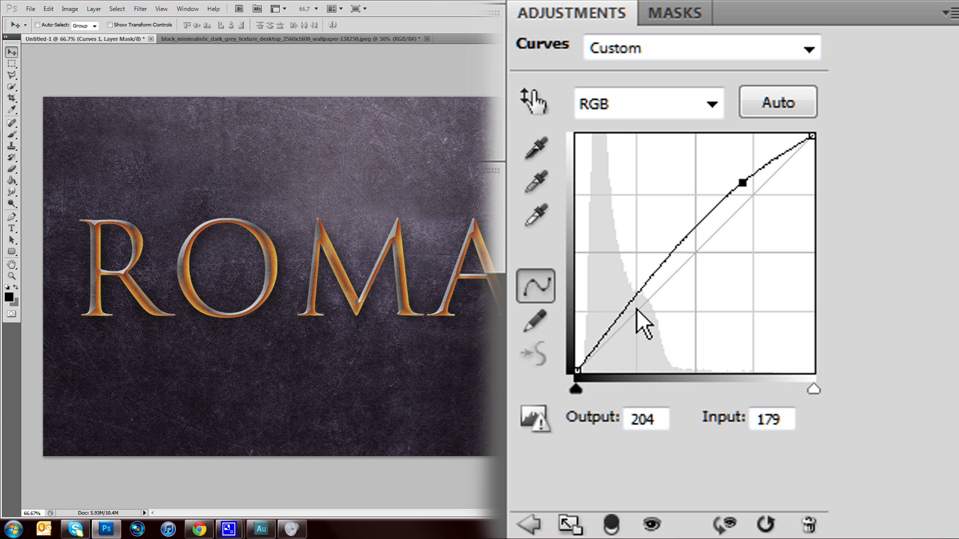
left_click_drag(637, 308, 652, 320)
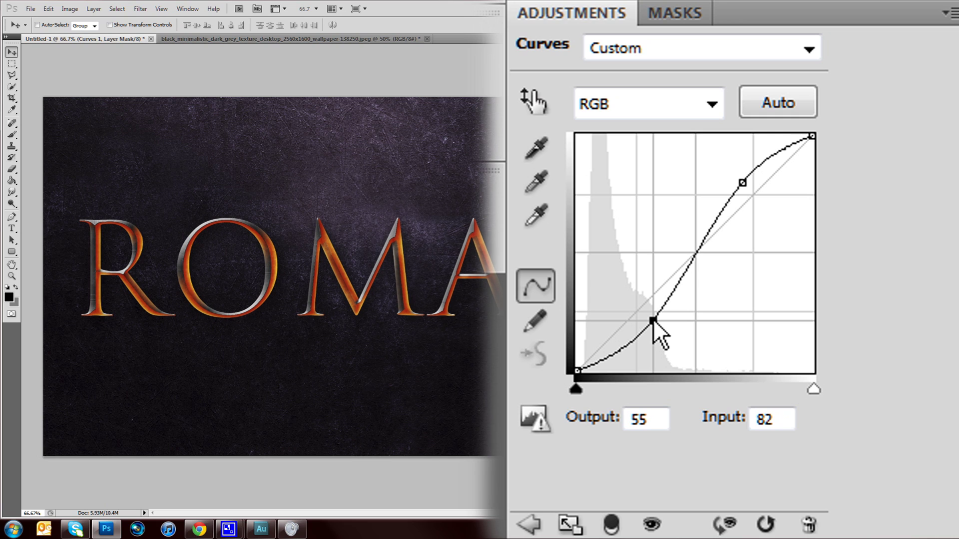
left_click(531, 529)
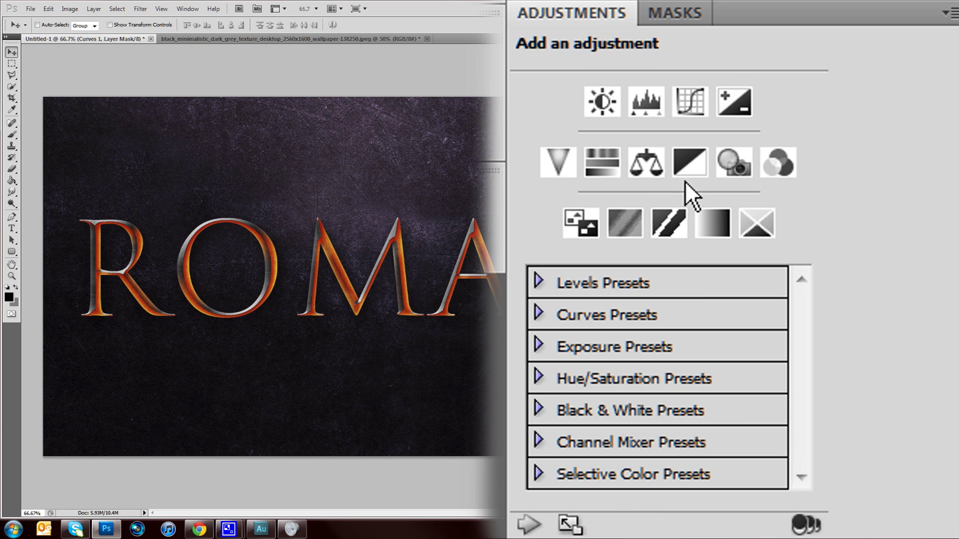
- Add a Gradient Map adjustment using the black-to-white gradient
left_click(720, 228)
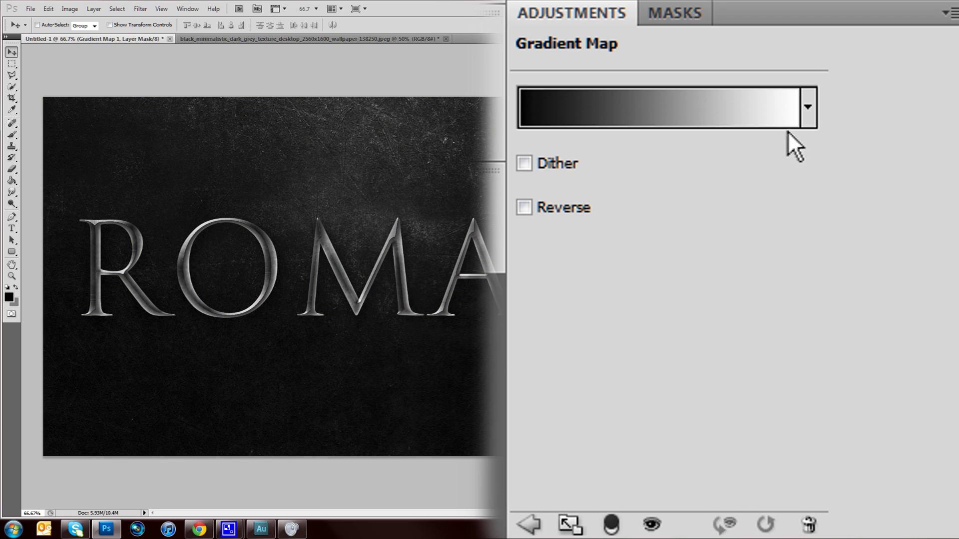
left_click(808, 116)
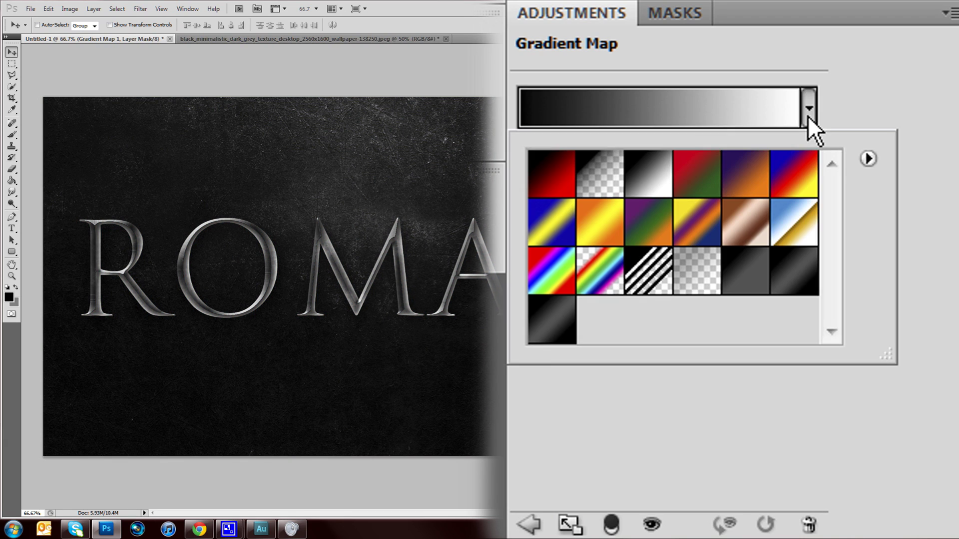
left_click(656, 186)
- Blend the gradient map layer with Hard Light at 86% opacity
left_click(622, 417)
left_click(614, 525)
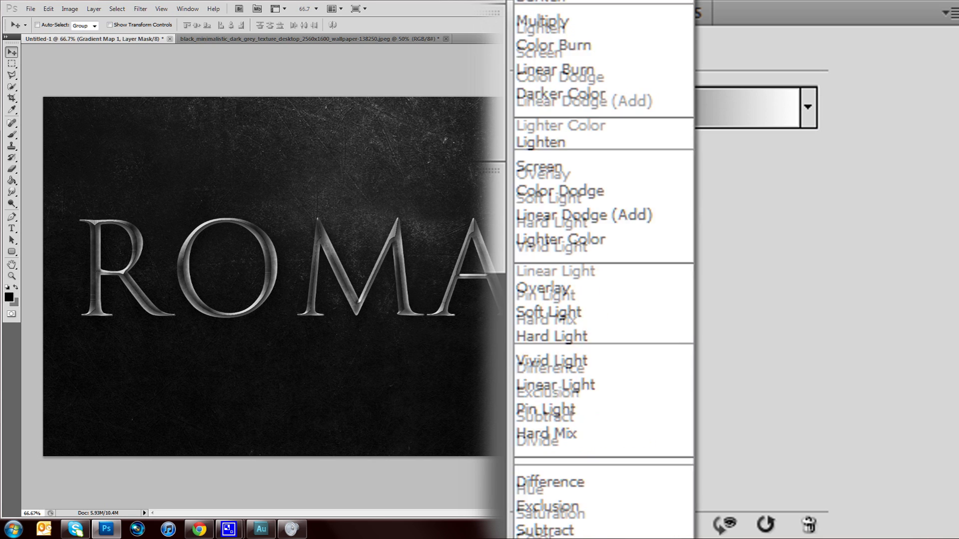
left_click(600, 535)
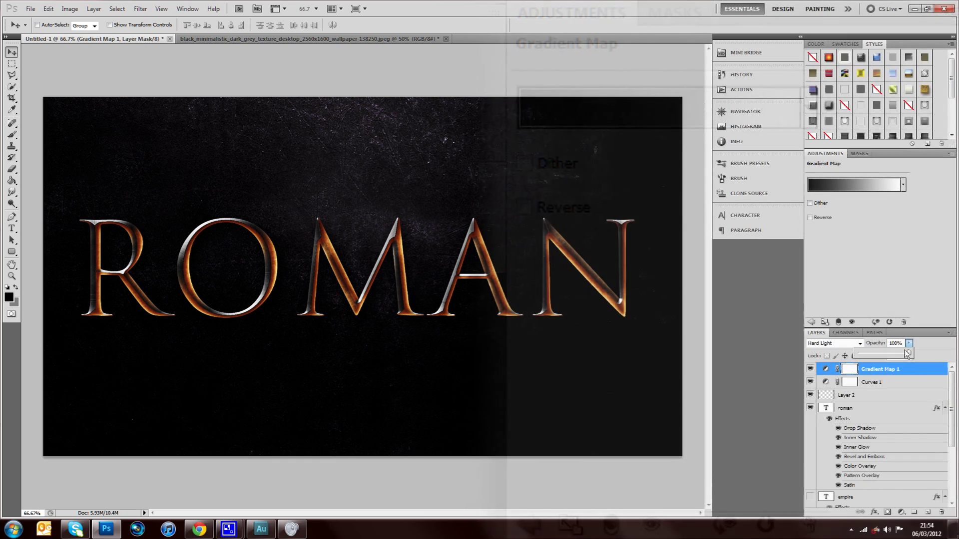
left_click_drag(908, 354, 904, 353)
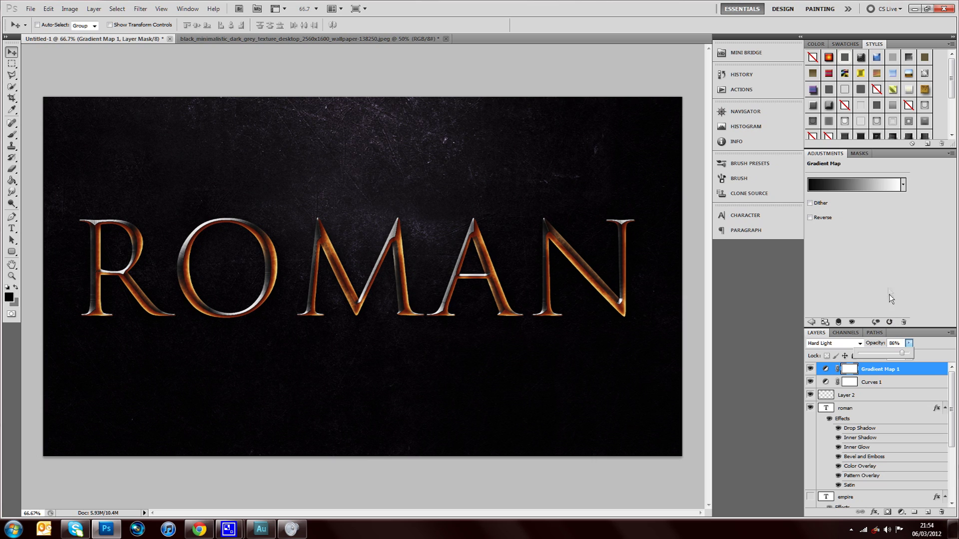
left_click(812, 323)
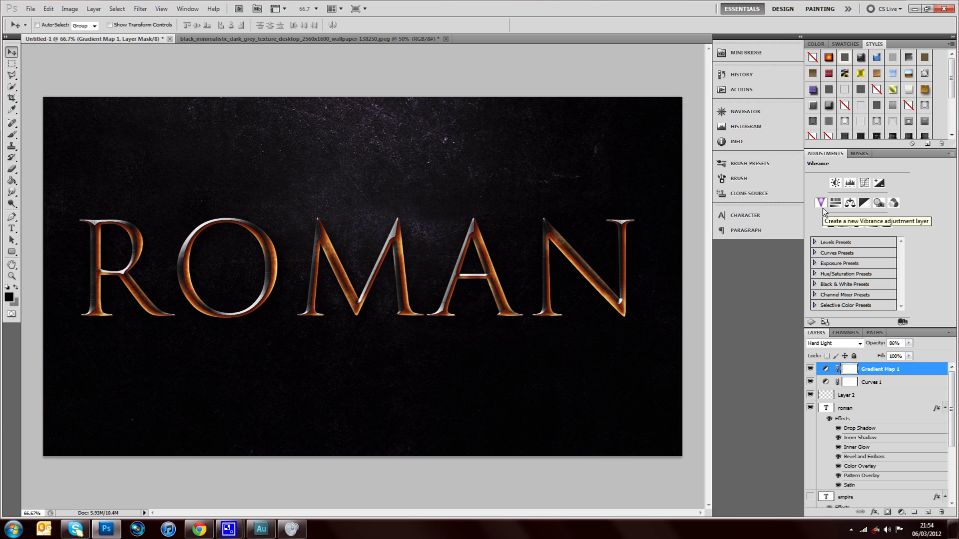
left_click(829, 345)
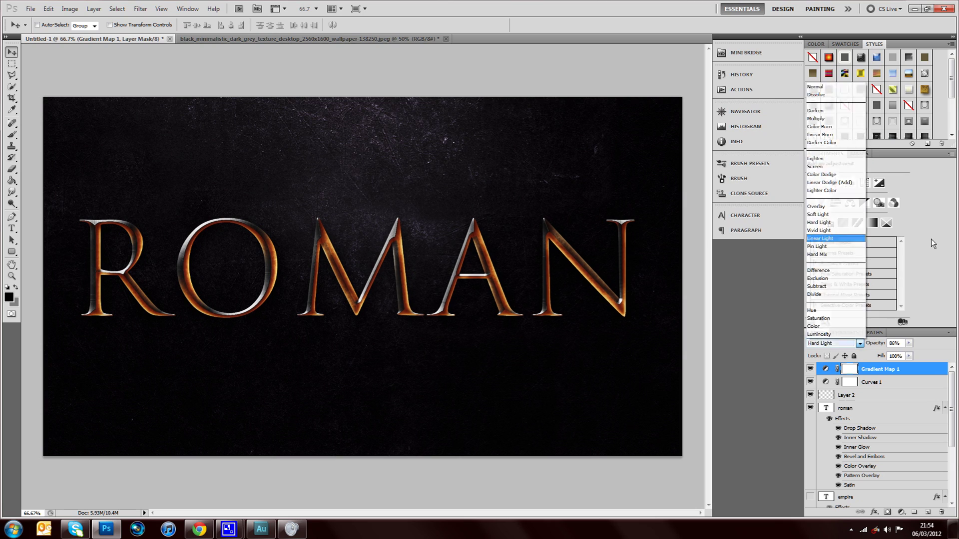
key("Escape")
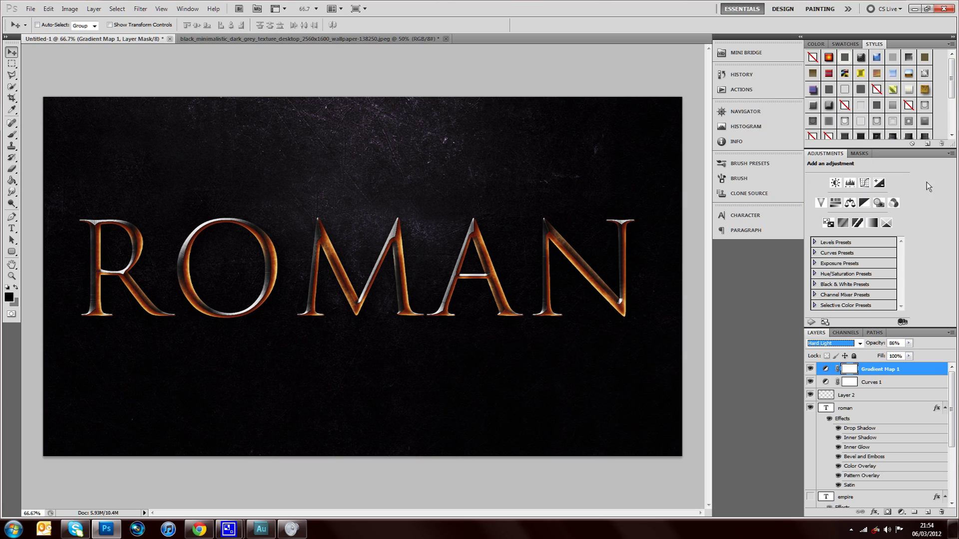